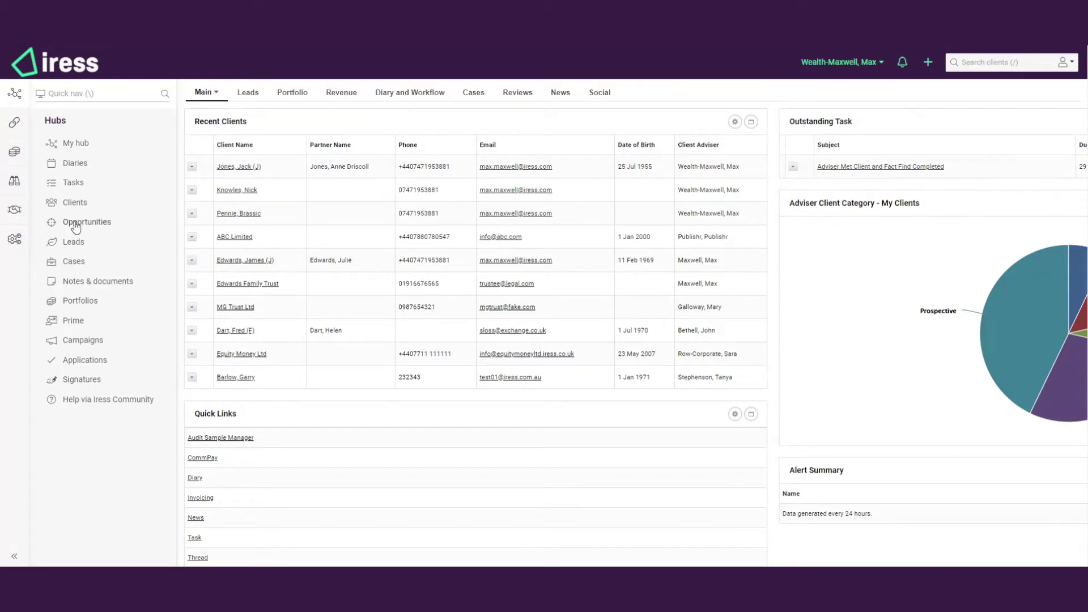
Open the Opportunities hub board and bring up the all-versus-my opportunities choice.
left_click(75, 225)
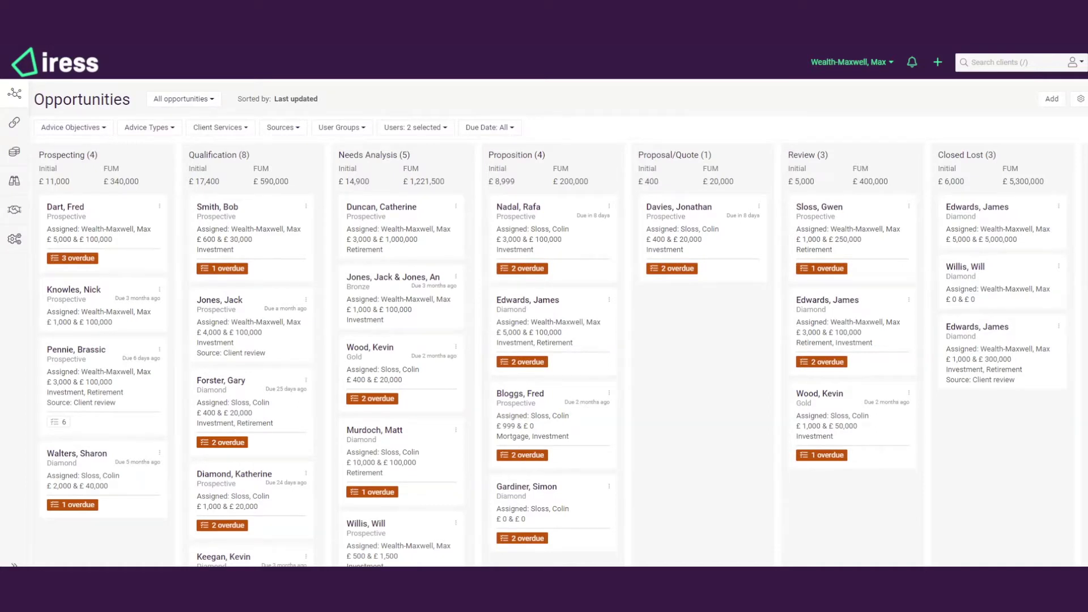
scroll(558, 358, "right", 3)
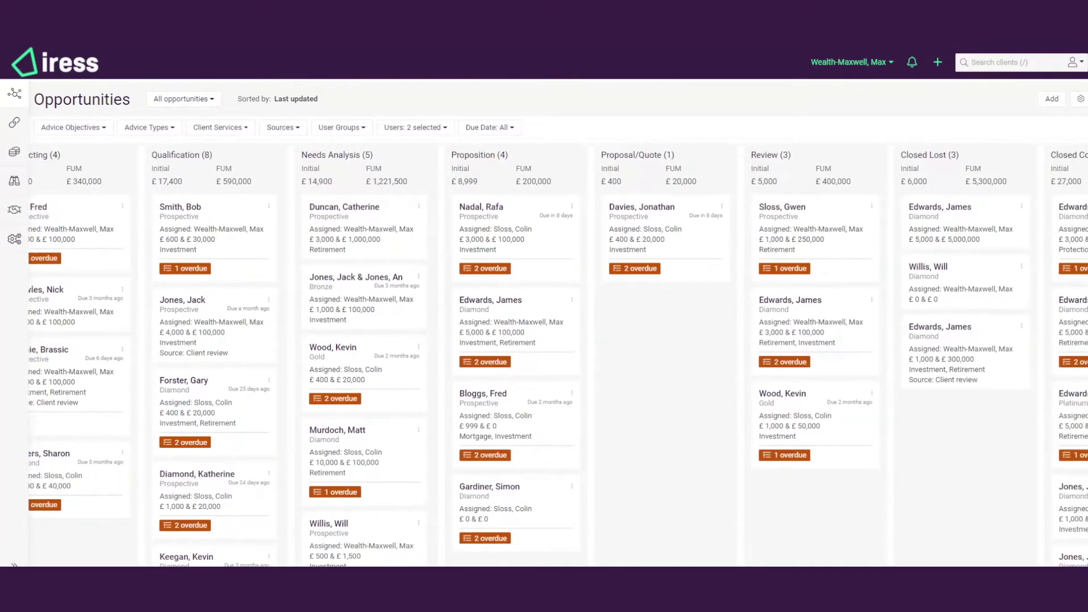
scroll(558, 357, "right", 1)
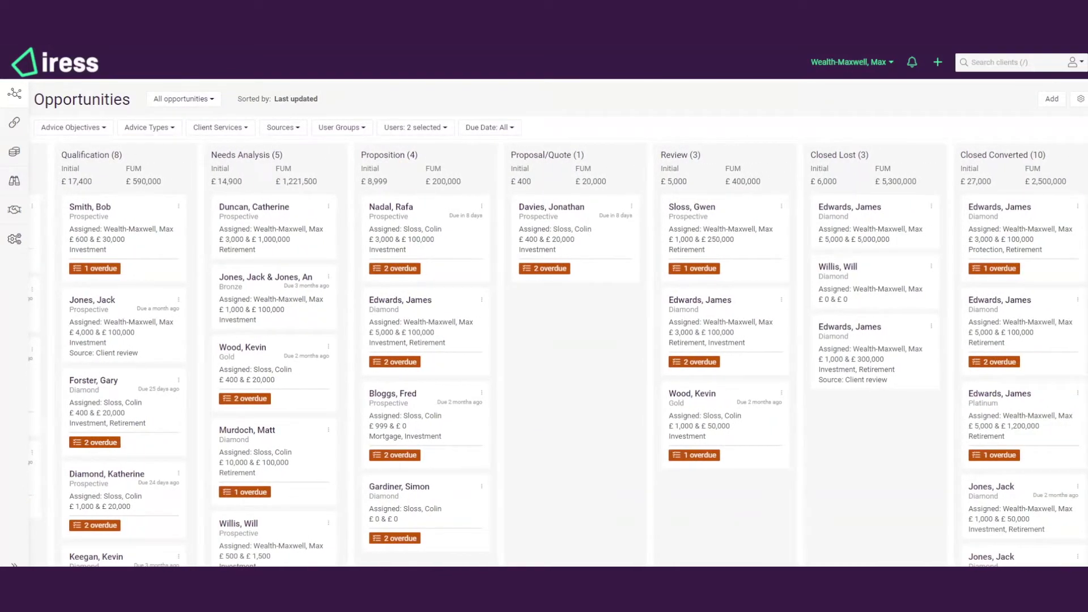
scroll(558, 357, "left", 4)
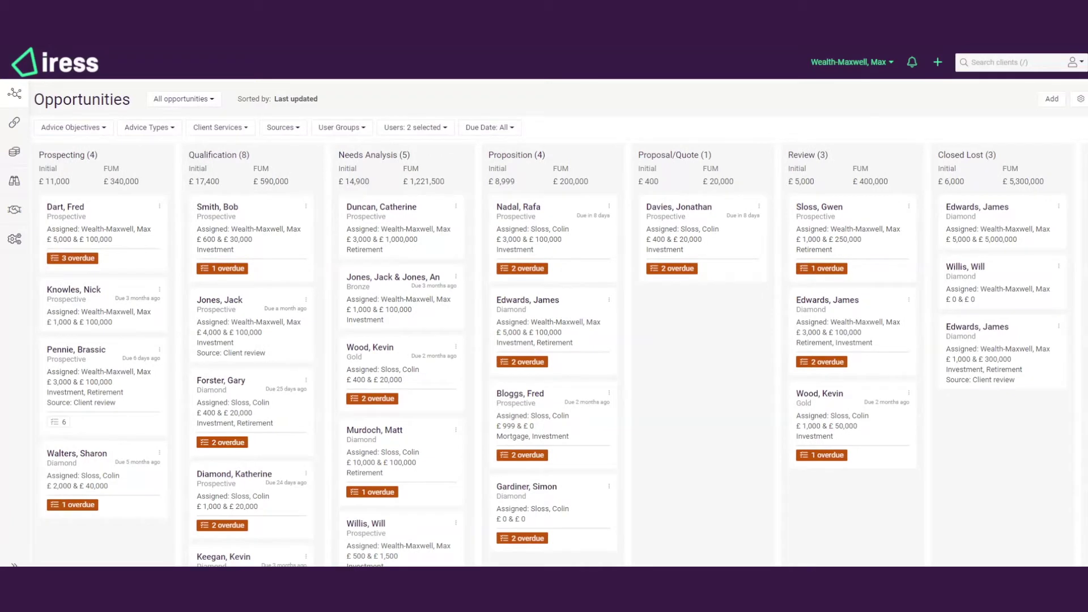
left_click(213, 103)
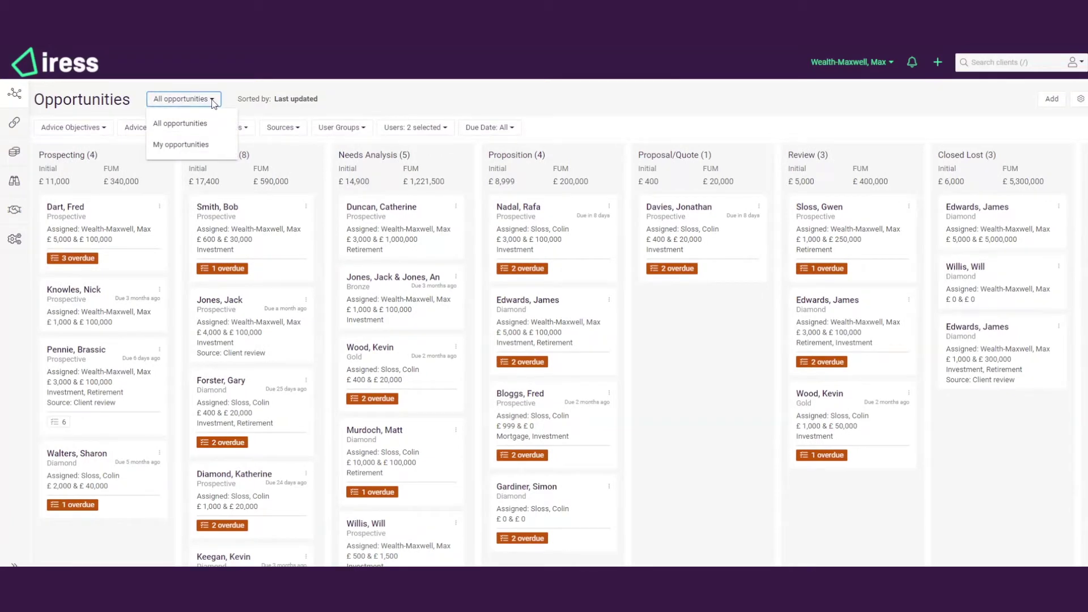
left_click(204, 146)
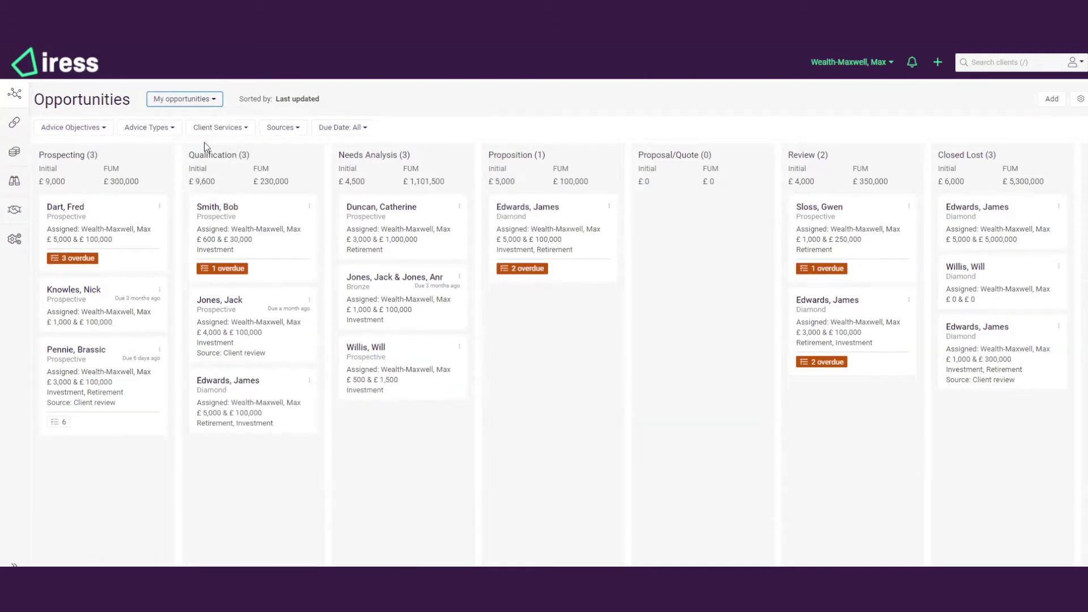
left_click(105, 129)
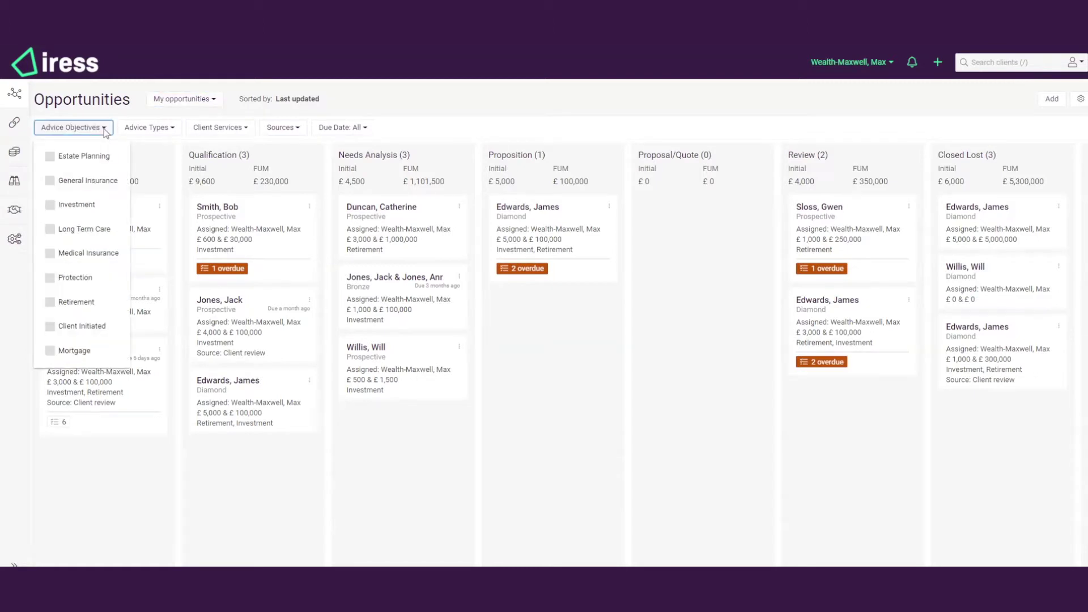
left_click(171, 132)
left_click(171, 133)
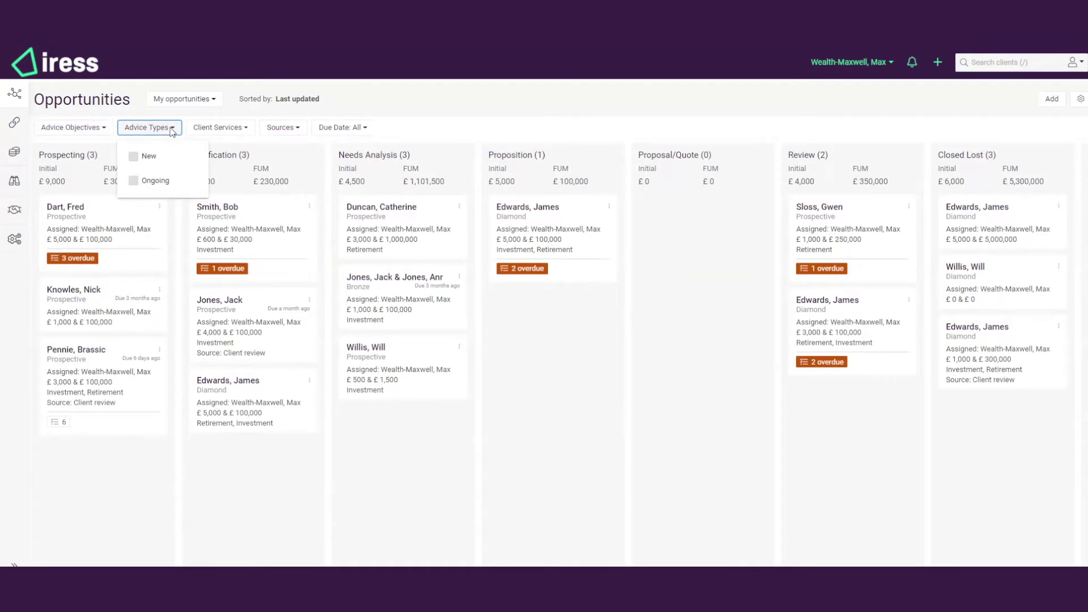
left_click(171, 132)
left_click(245, 129)
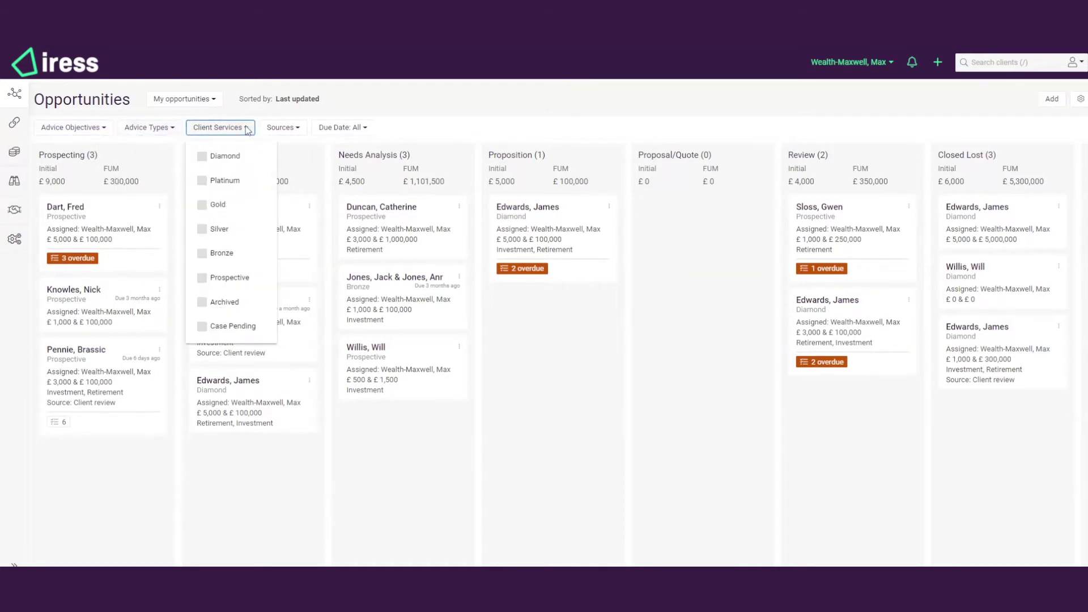
left_click(246, 129)
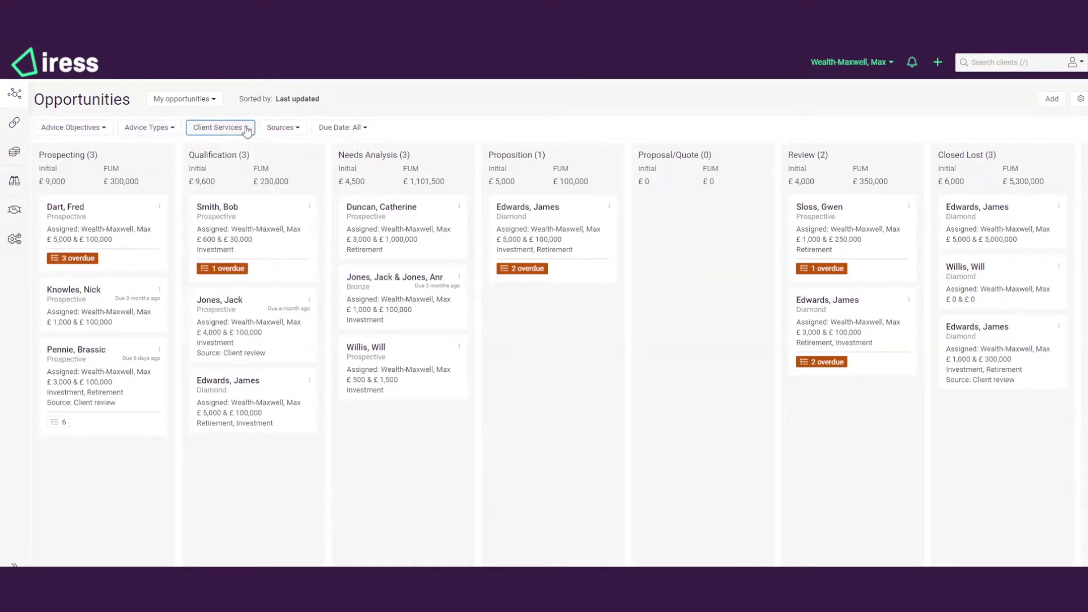
left_click(302, 130)
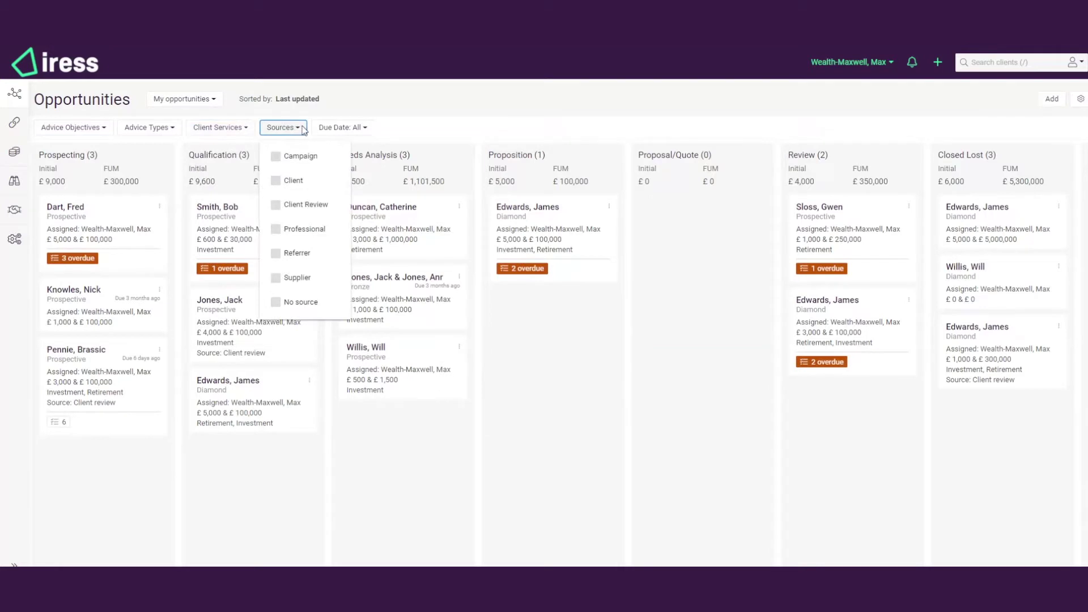
left_click(302, 129)
left_click(358, 128)
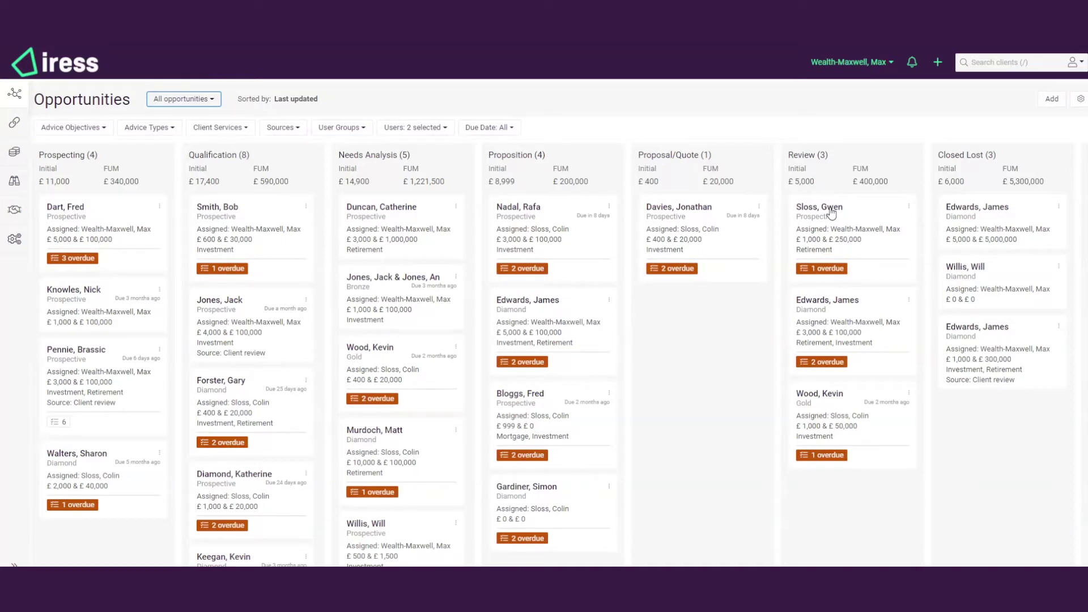
left_click(832, 213)
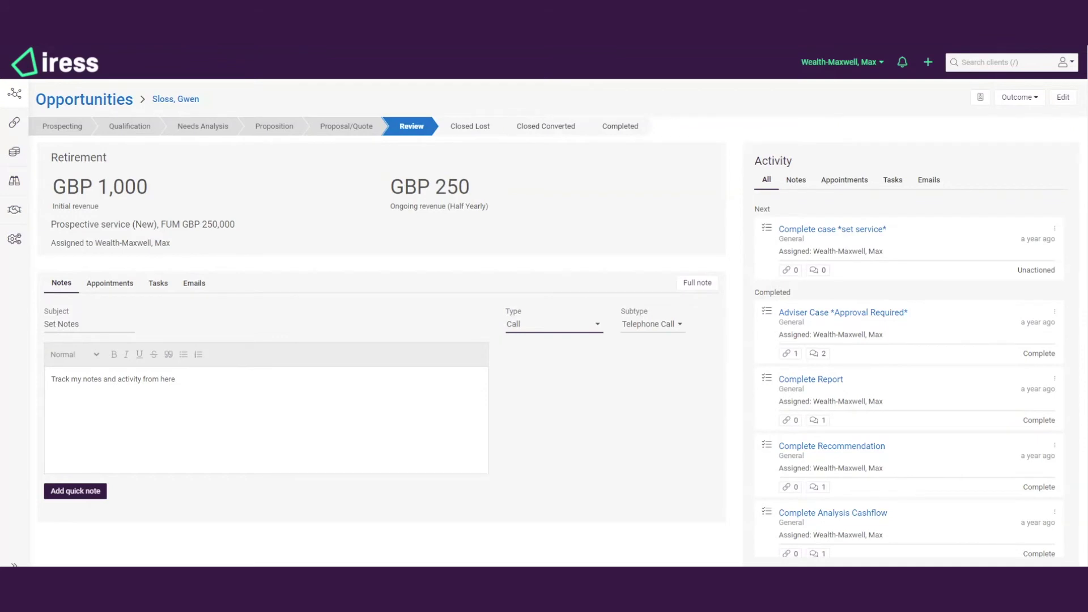
left_click(75, 492)
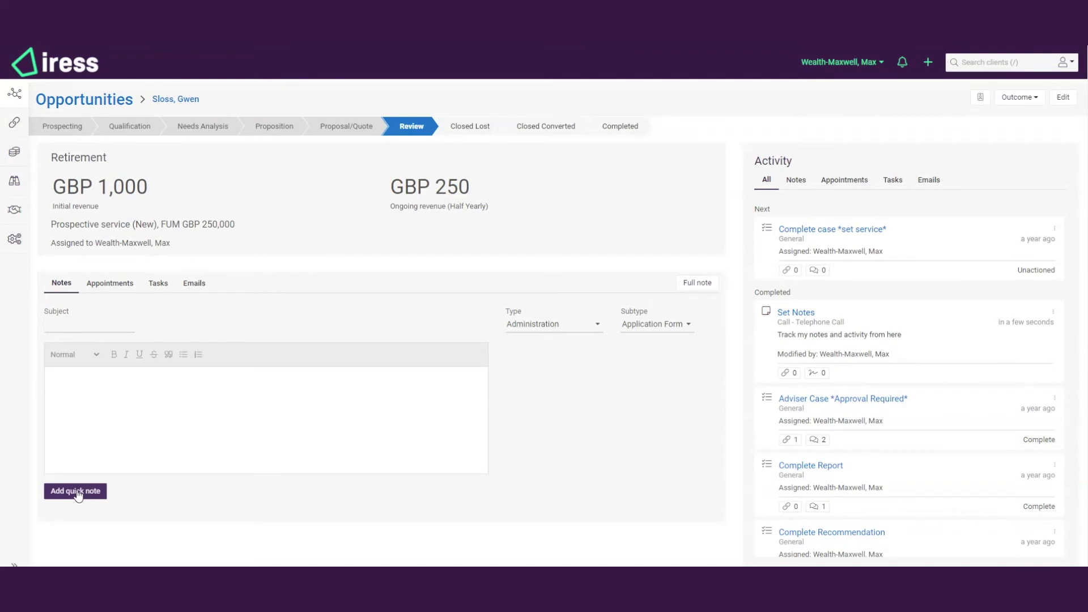
mouse_move(861, 459)
left_click(817, 441)
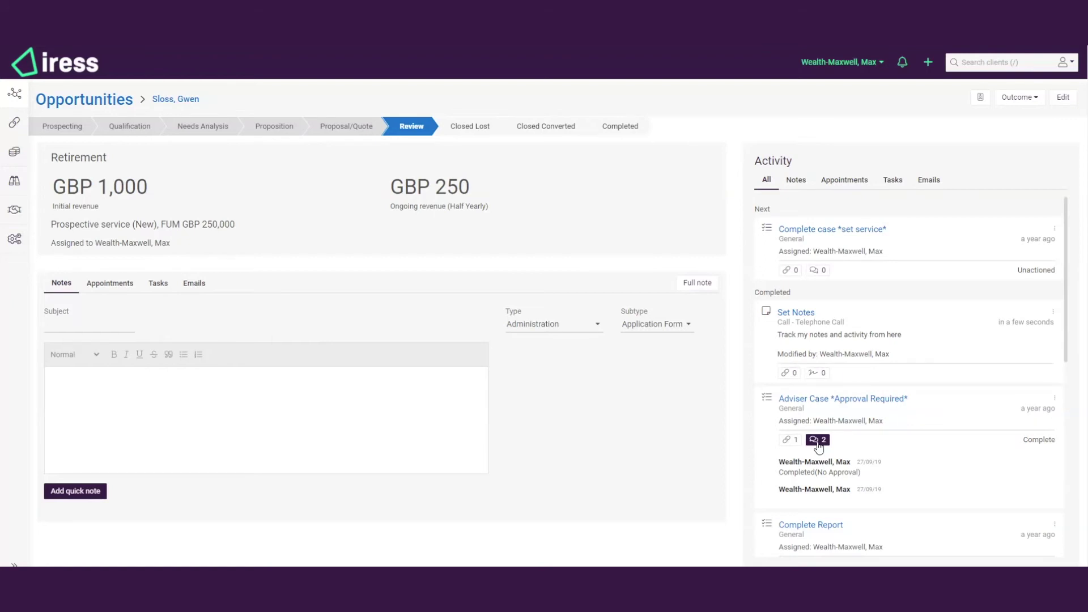
left_click(786, 443)
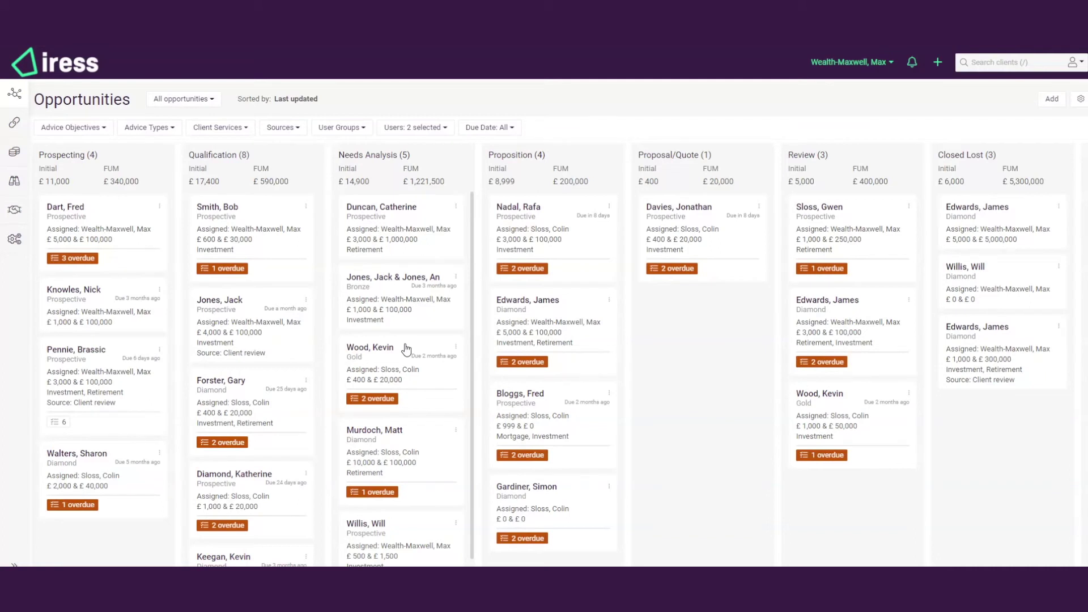
left_click_drag(406, 349, 565, 372)
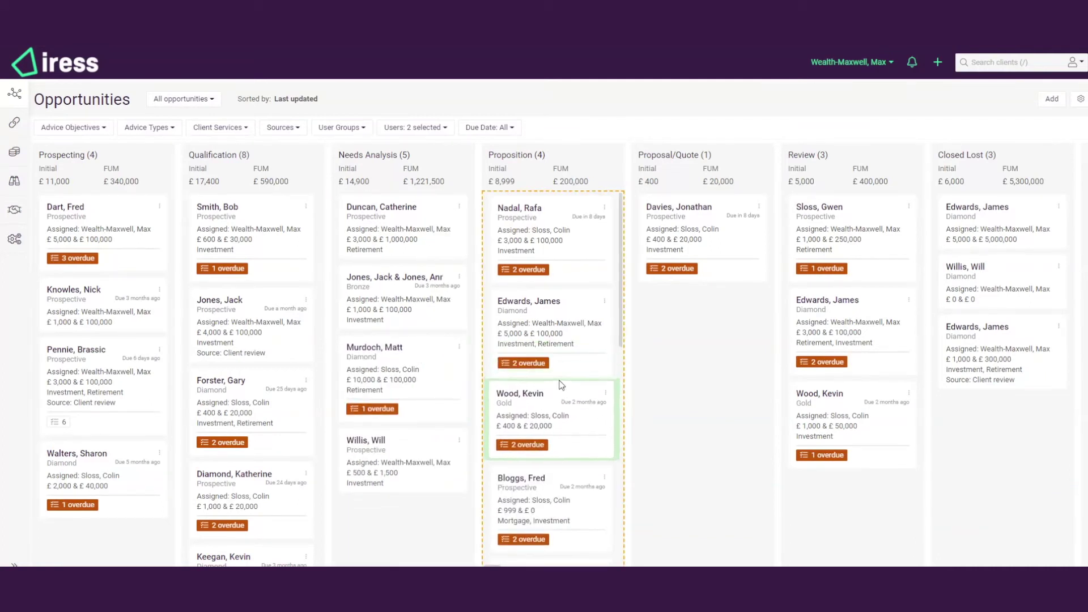
left_click_drag(564, 372, 560, 385)
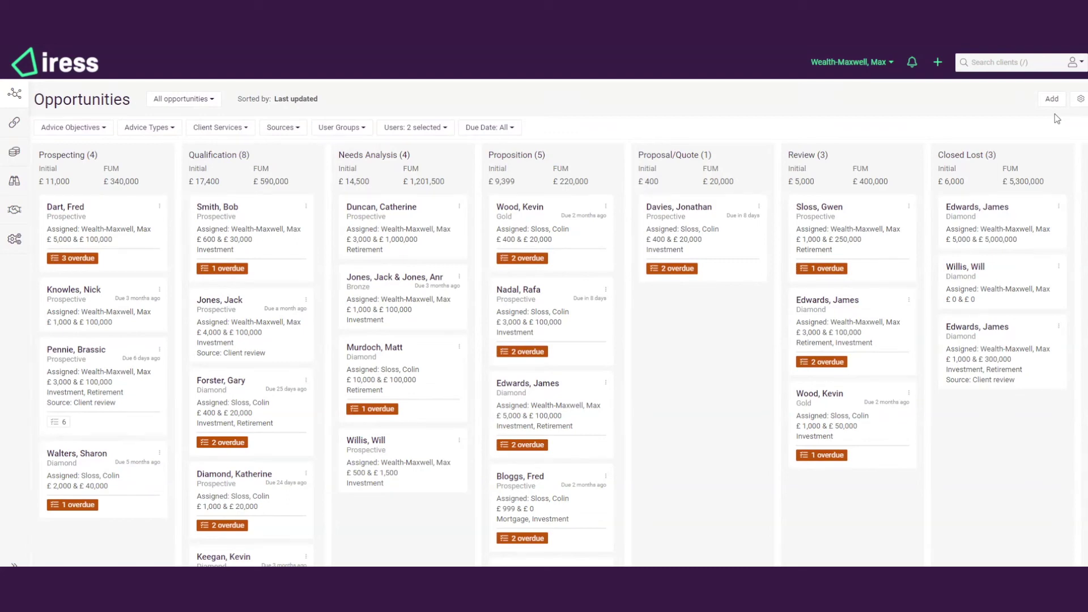
Start a Create Opportunity form for an existing client and begin a client name search.
left_click(1053, 99)
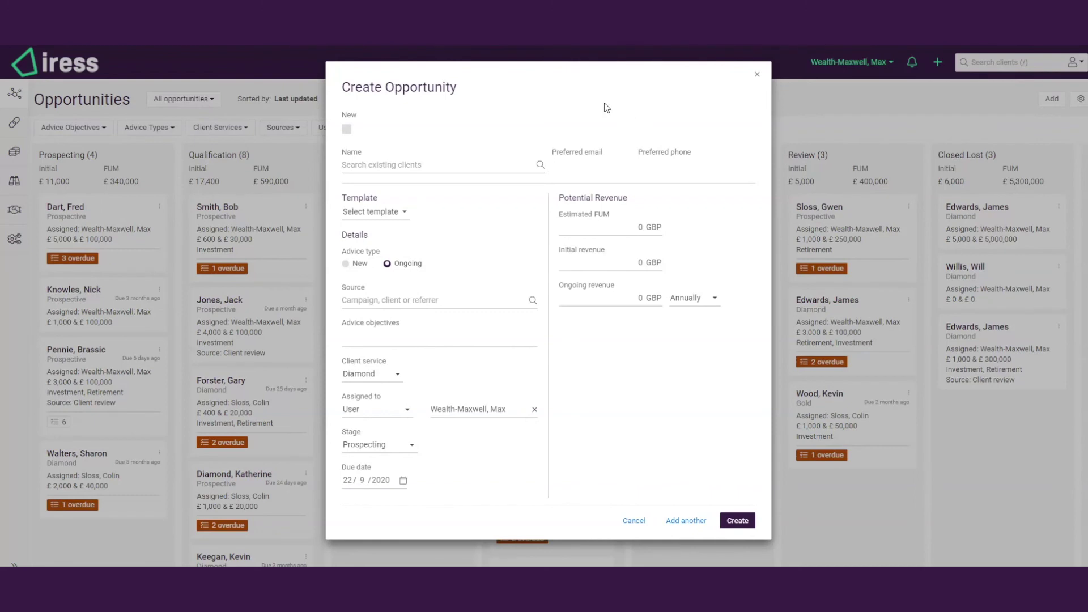
left_click(346, 130)
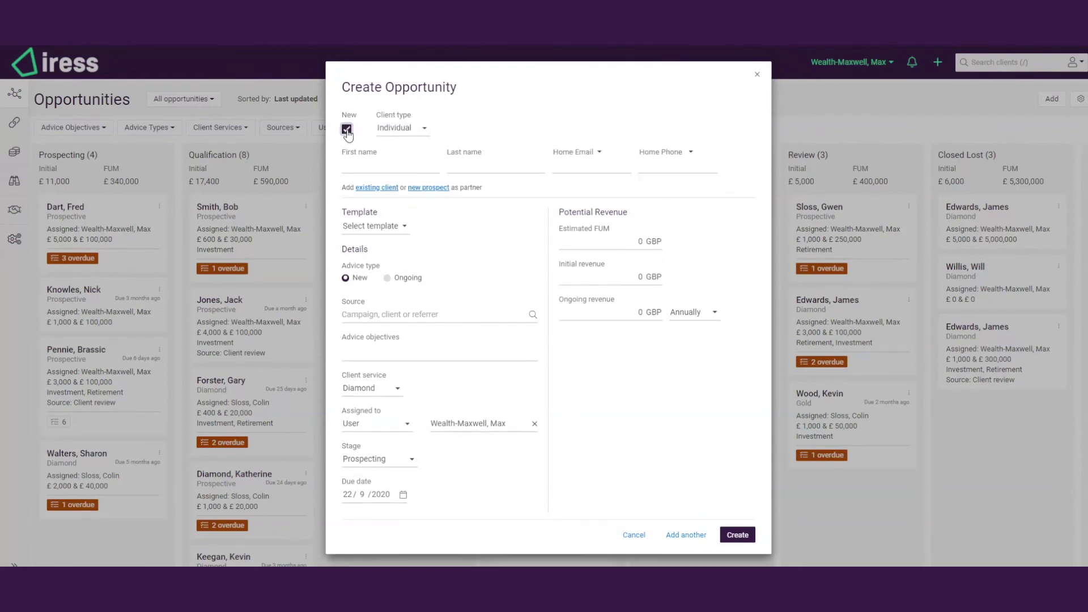
left_click(407, 132)
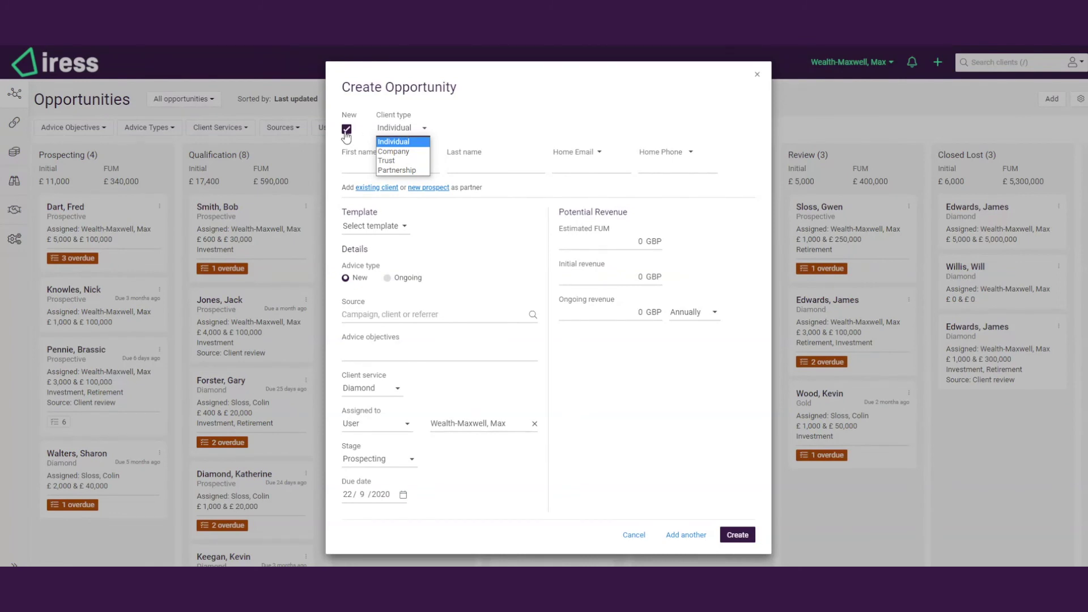
left_click(346, 131)
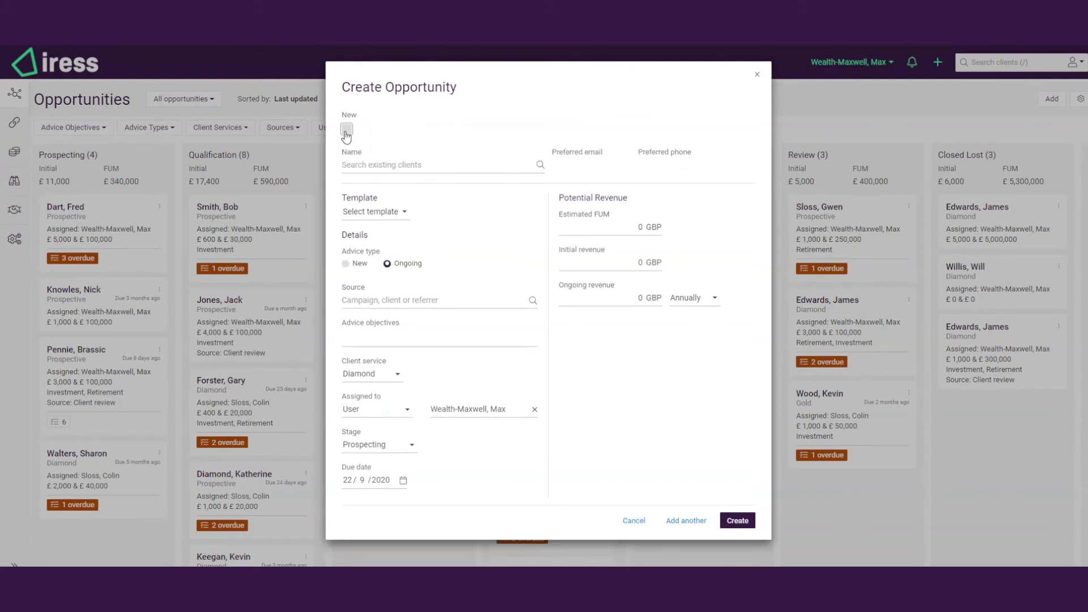
left_click(383, 168)
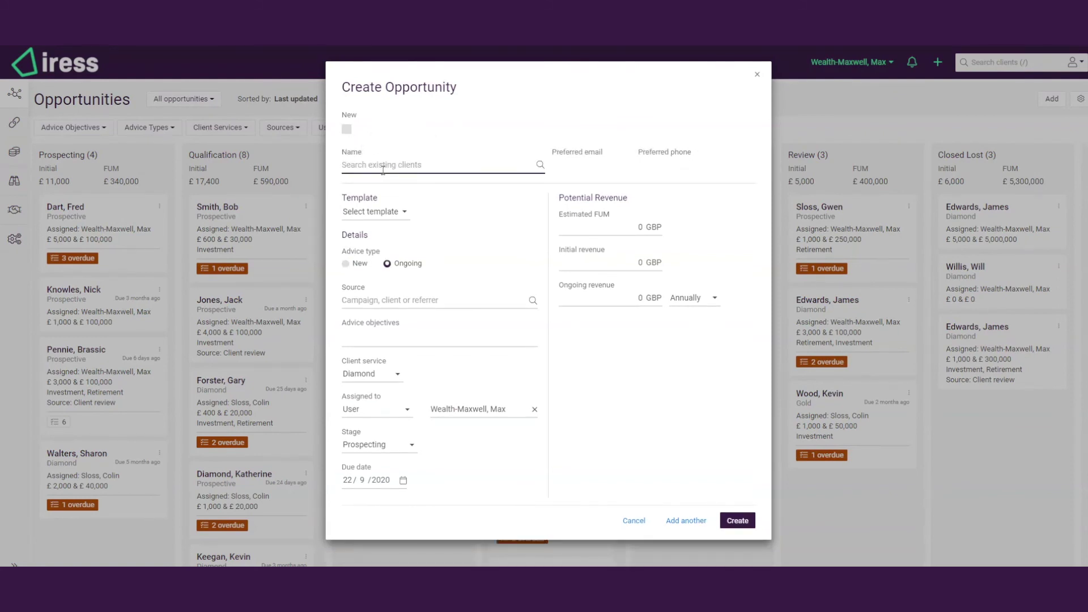